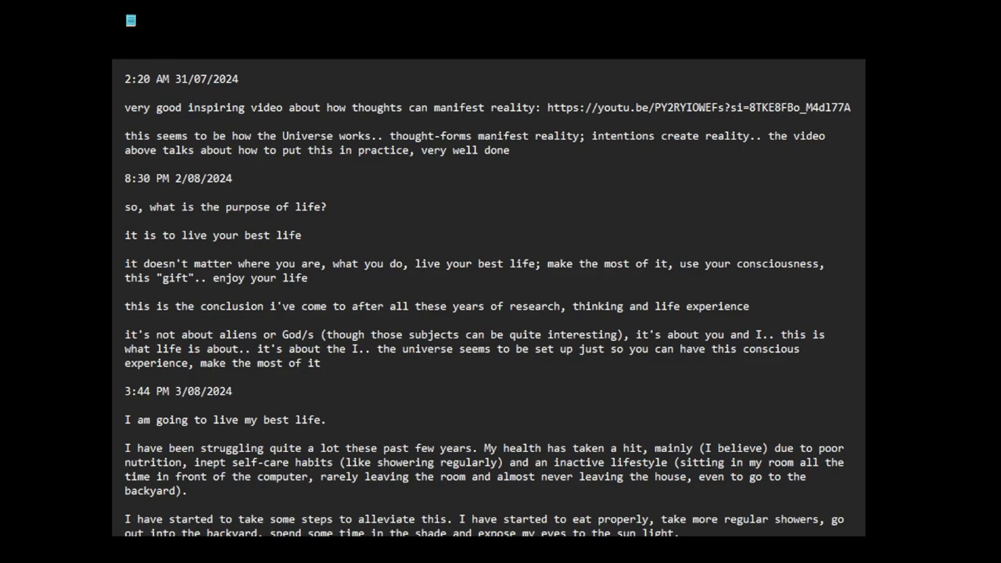
Insert a 5:39 PM 6/08/2024 timestamp at the top, labelled '-- time and date of recording video'.
{"action": "key", "text": "shift+End"}
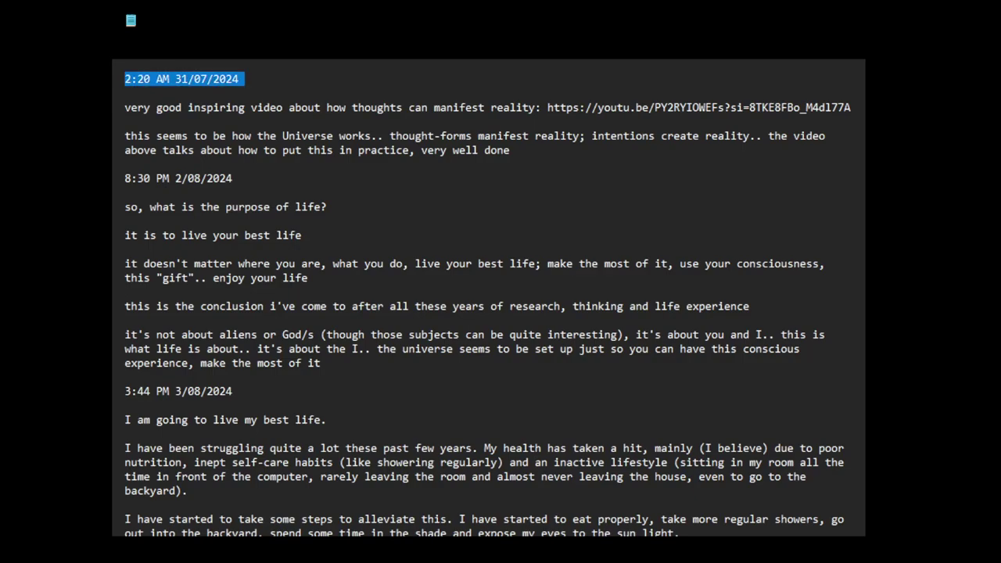
{"action": "left_click", "coordinate": [128, 79]}
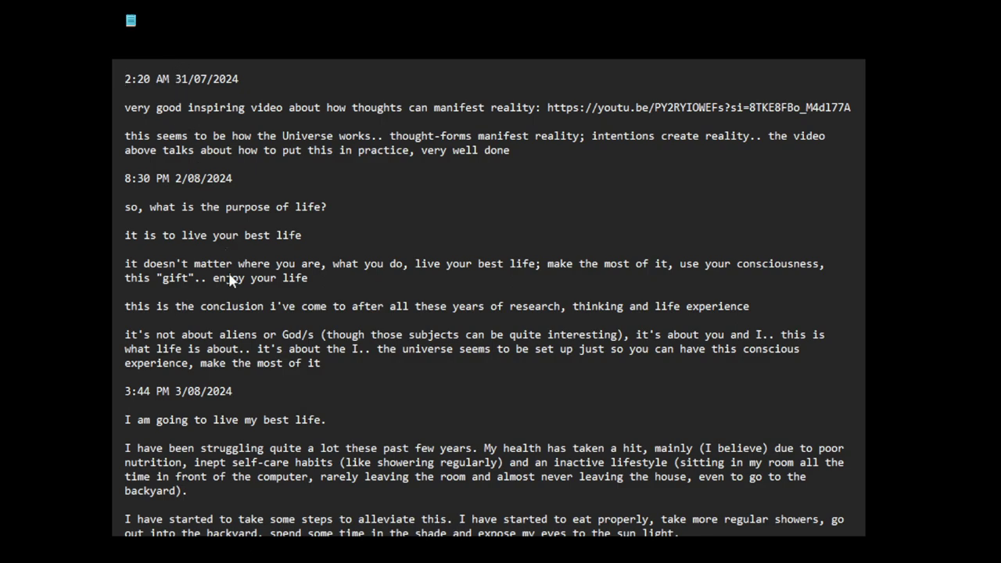
{"action": "key", "text": "F5"}
{"action": "key", "text": "Return"}
{"action": "key", "text": "Return"}
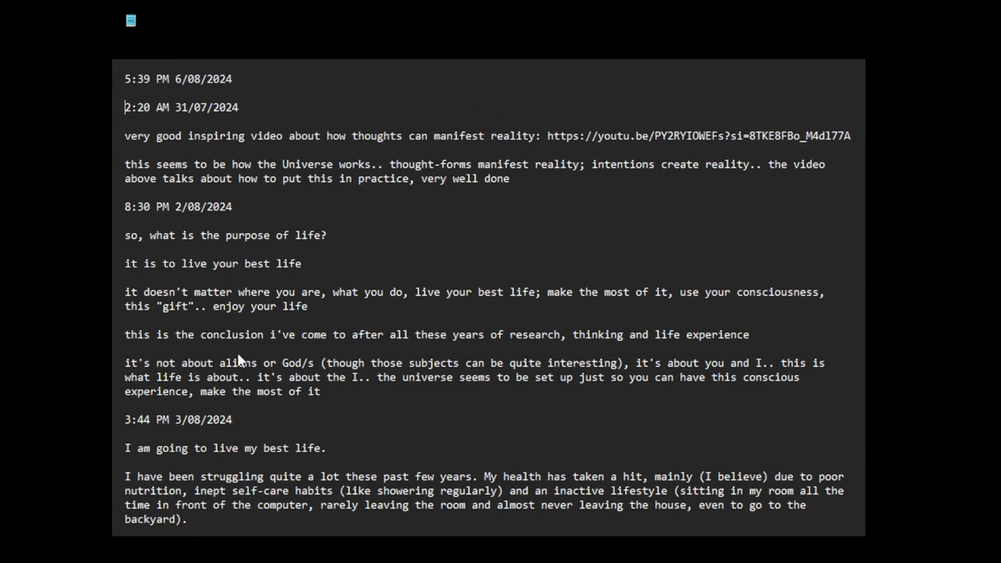
{"action": "type", "text": "-- time and date of rec"}
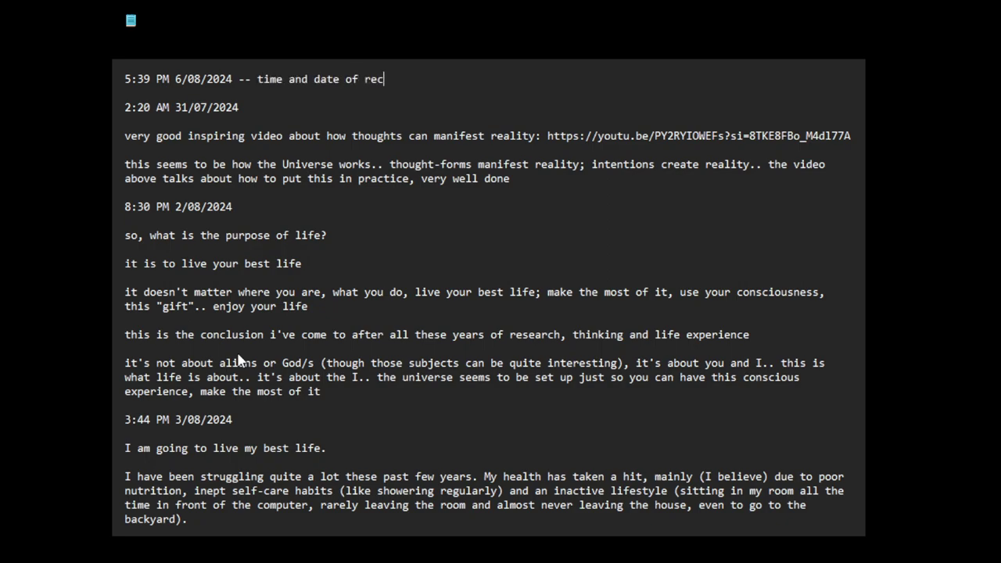
{"action": "type", "text": "ording video"}
Add 'to' so 'in practice' reads 'into practice', then select the quoted word 'gift'.
{"action": "left_click", "coordinate": [354, 178]}
{"action": "type", "text": "to"}
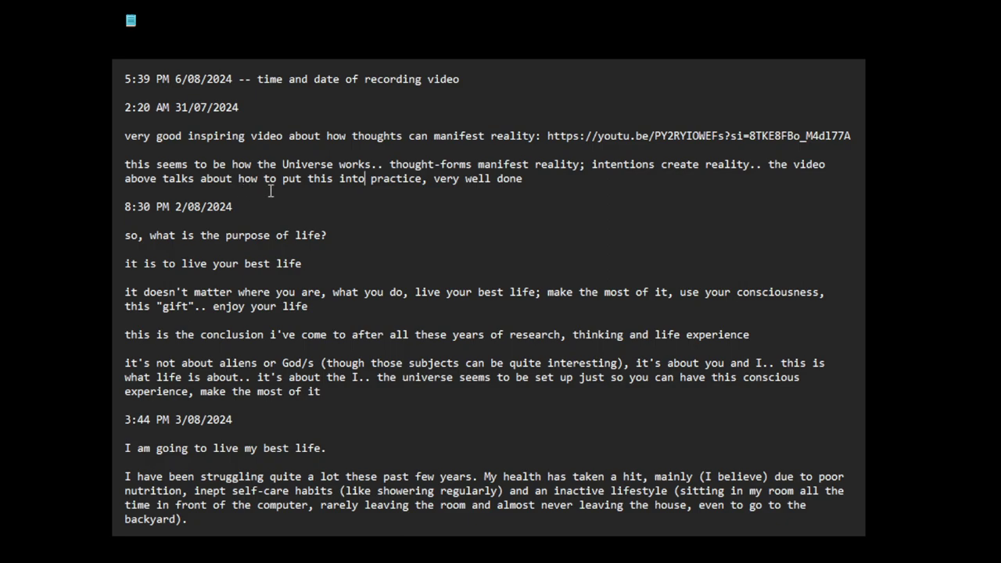
{"action": "left_click_drag", "start_coordinate": [527, 192], "coordinate": [406, 164]}
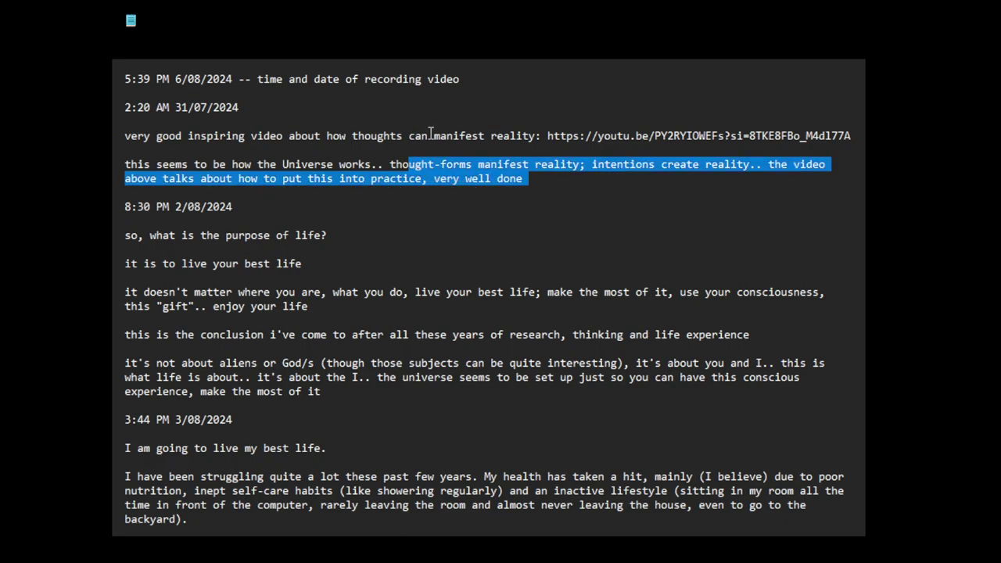
{"action": "left_click", "coordinate": [516, 181]}
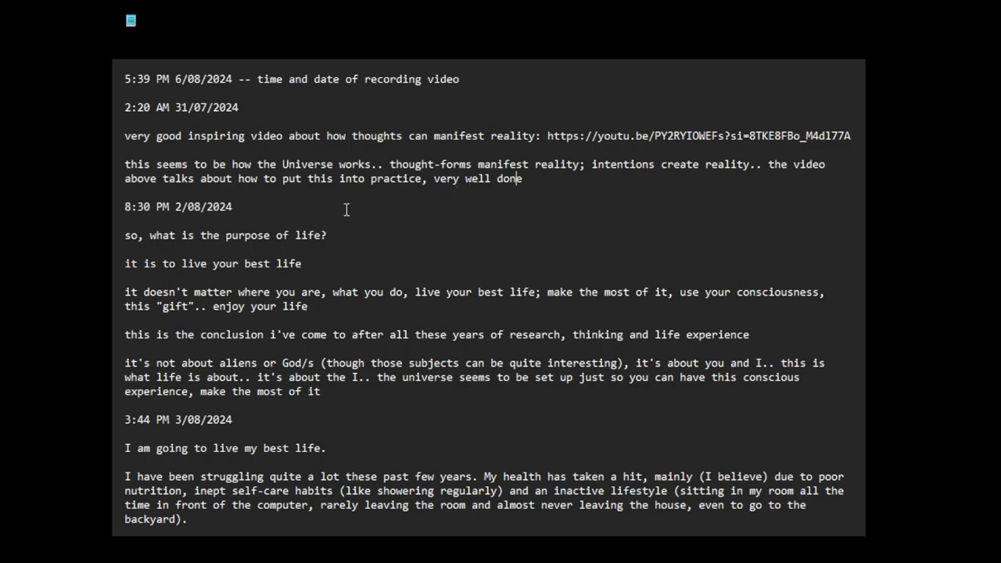
{"action": "left_click", "coordinate": [178, 206]}
{"action": "left_click_drag", "start_coordinate": [158, 307], "coordinate": [175, 311]}
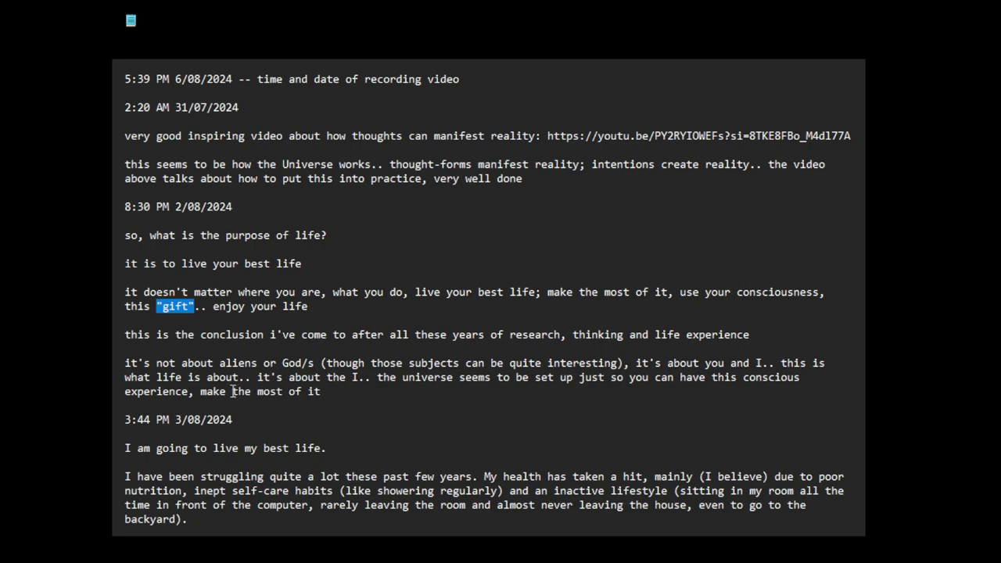
Capitalise 'universe' and insert 'not' before 'showering' in the 2/08/2024 entry.
{"action": "left_click", "coordinate": [405, 384]}
{"action": "left_click_drag", "start_coordinate": [402, 378], "coordinate": [408, 378]}
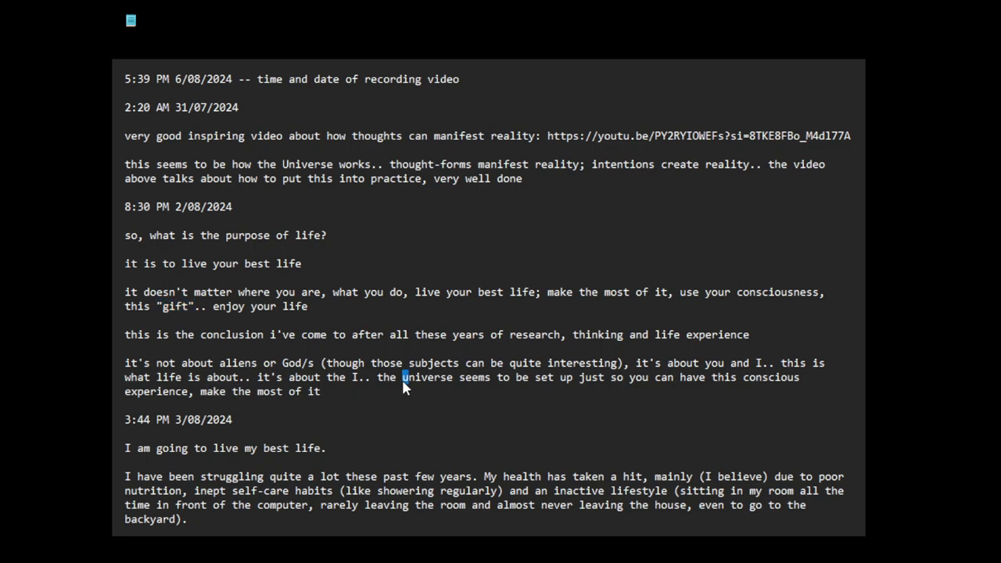
{"action": "scroll", "coordinate": [402, 383], "scroll_direction": "down", "scroll_amount": 4}
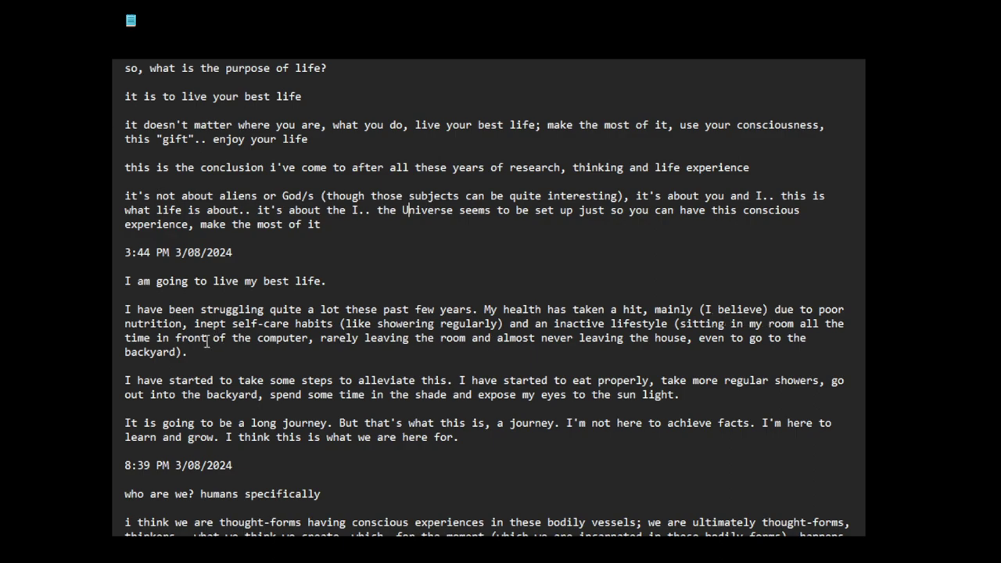
{"action": "left_click", "coordinate": [377, 323]}
{"action": "type", "text": "not"}
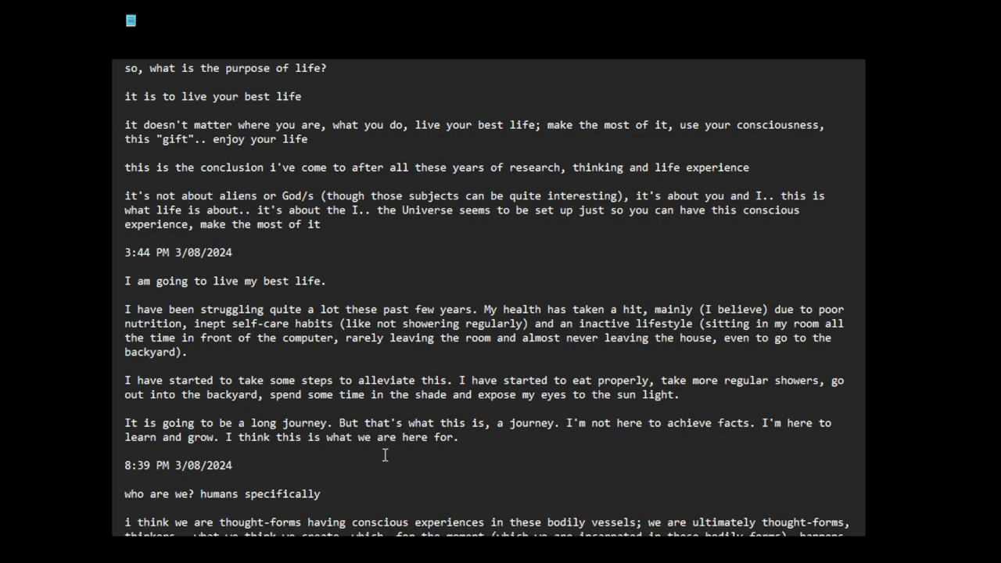
Replace 'hich' with 'hen' so '(which we are incarnated' reads '(when we are incarnated'.
{"action": "scroll", "coordinate": [385, 455], "scroll_direction": "down", "scroll_amount": 3}
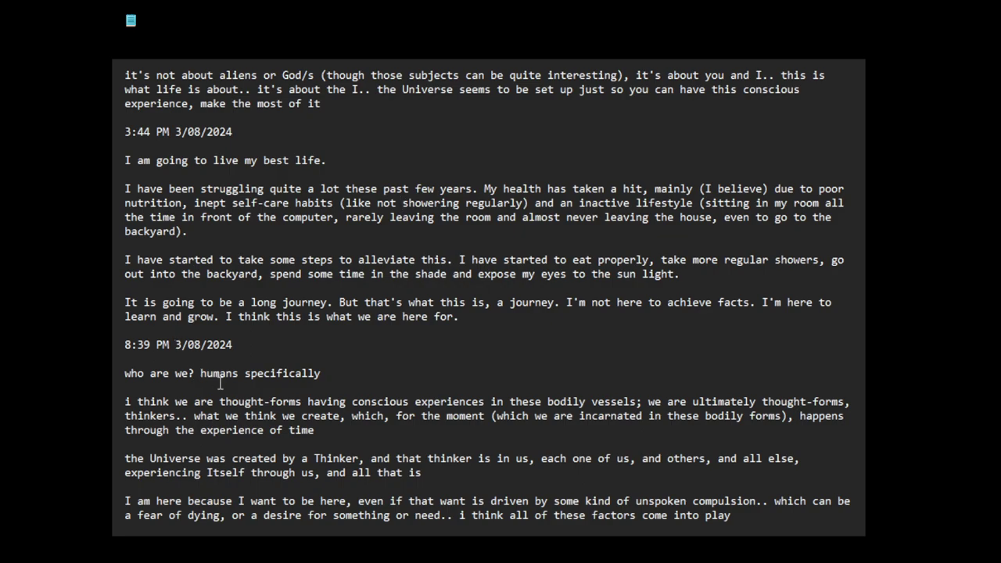
{"action": "left_click", "coordinate": [331, 380]}
{"action": "left_click_drag", "start_coordinate": [529, 416], "coordinate": [514, 422]}
{"action": "type", "text": "hen"}
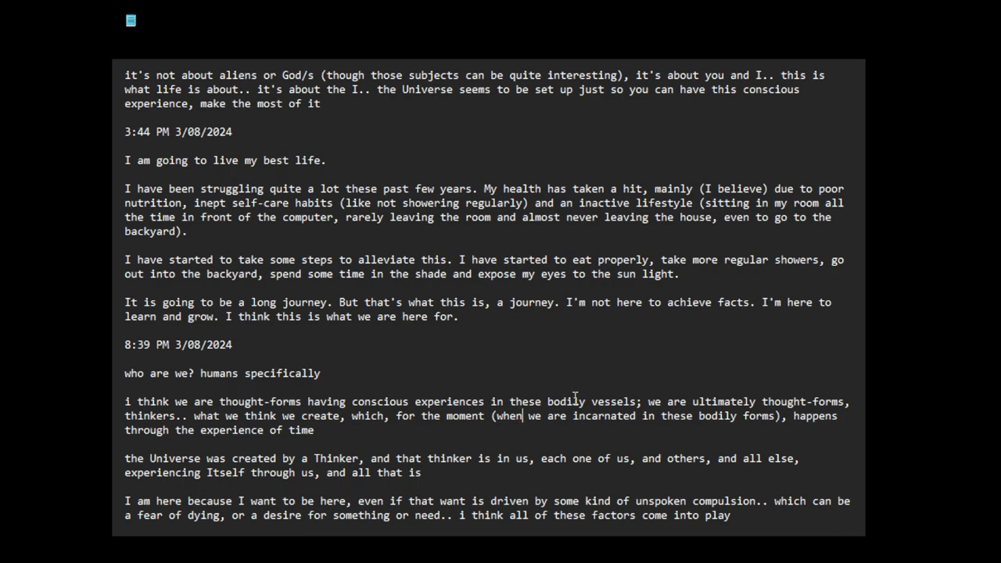
{"action": "left_click", "coordinate": [316, 435]}
Add a 5:44 PM 6/08/2024 timestamp line below the final word 'play'.
{"action": "left_click", "coordinate": [732, 516]}
{"action": "key", "text": "Return"}
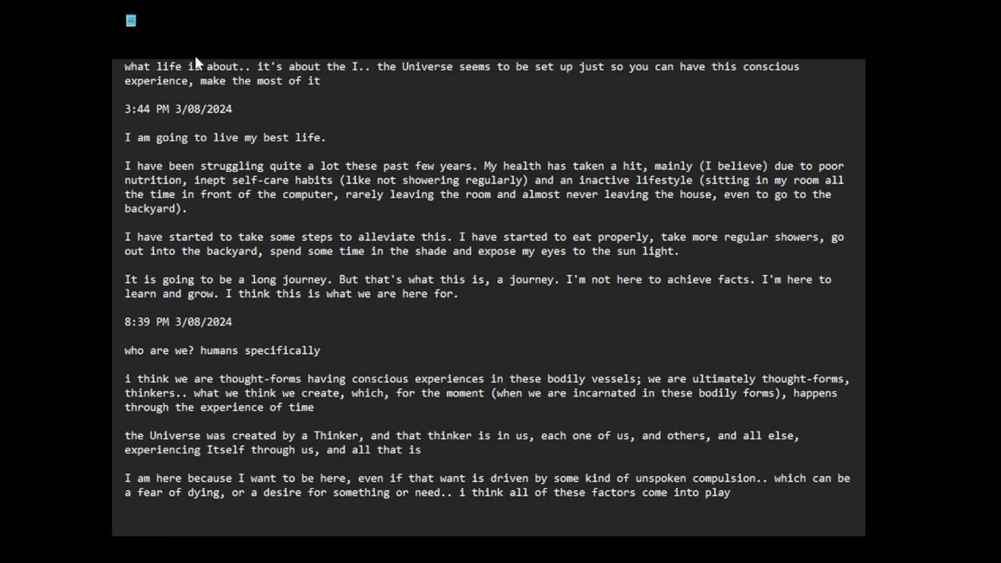
{"action": "key", "text": "F5"}
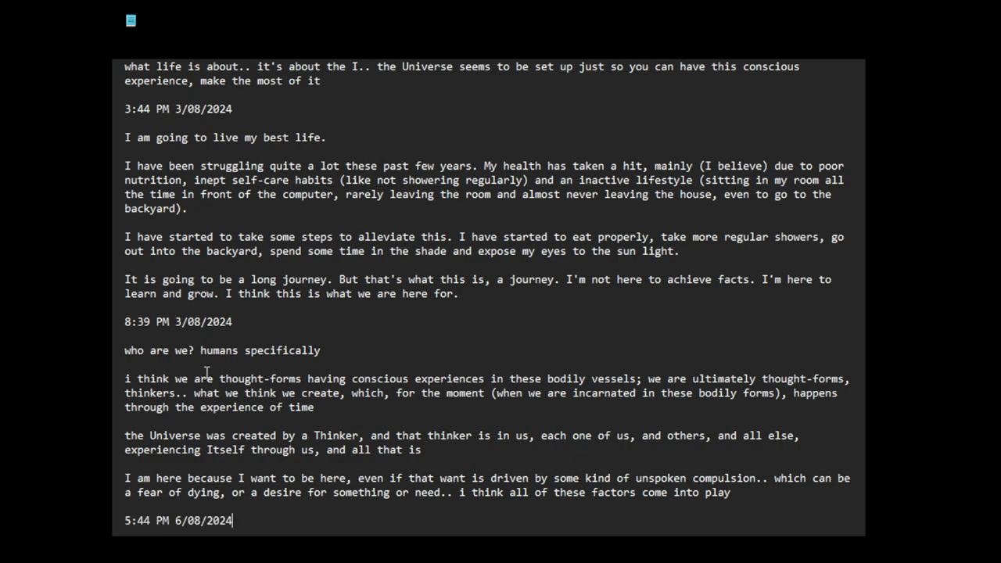
{"action": "key", "text": "Return"}
{"action": "key", "text": "Return"}
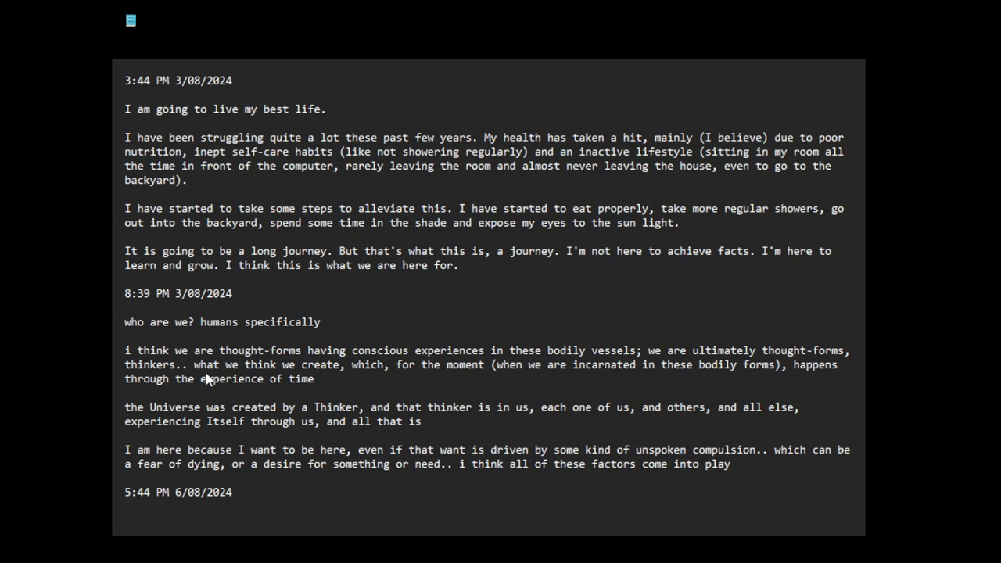
Type 'I'm going to enjoy my life as best I can.' and 'I'm going to treasure (or try to) the little moments.'.
{"action": "type", "text": "I'm going to enjoy m"}
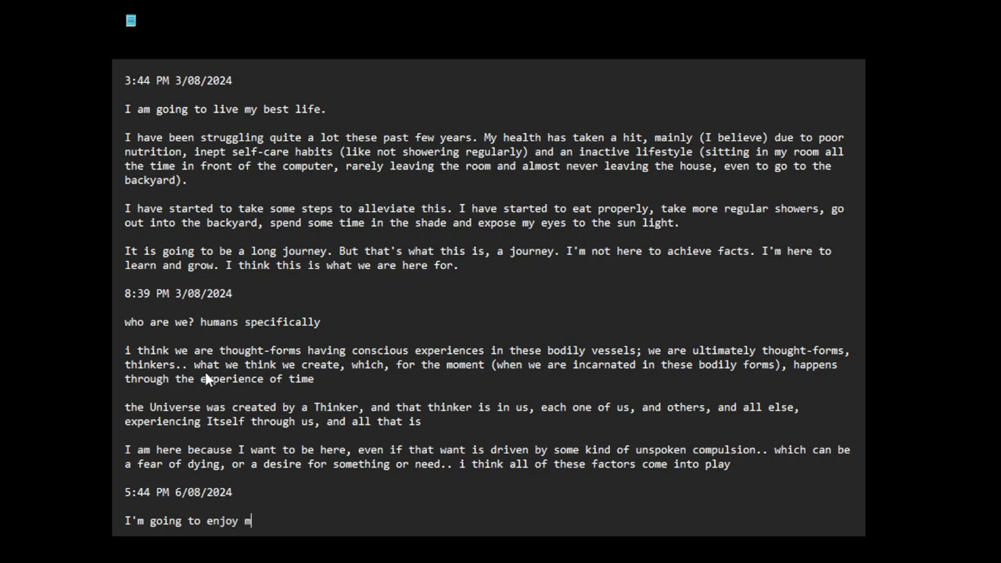
{"action": "type", "text": "y life as best I can."}
{"action": "key", "text": "Return"}
{"action": "key", "text": "Return"}
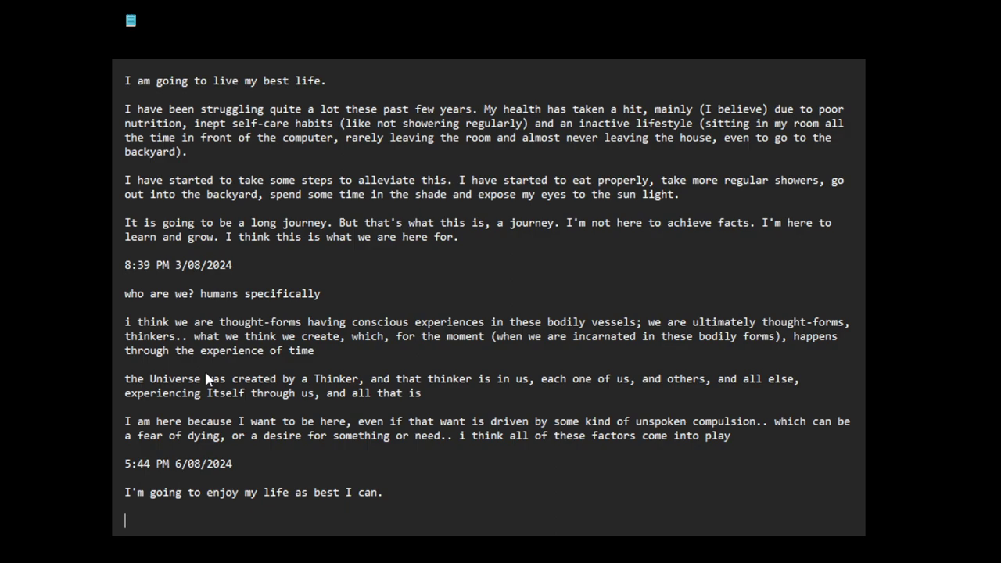
{"action": "type", "text": "I'm going to treas"}
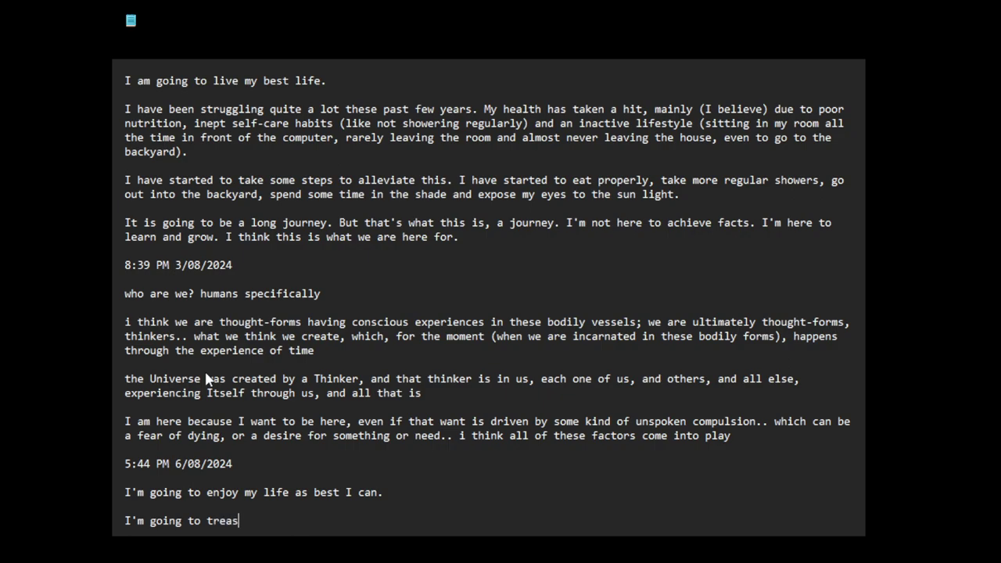
{"action": "type", "text": "ure (or try to) the l"}
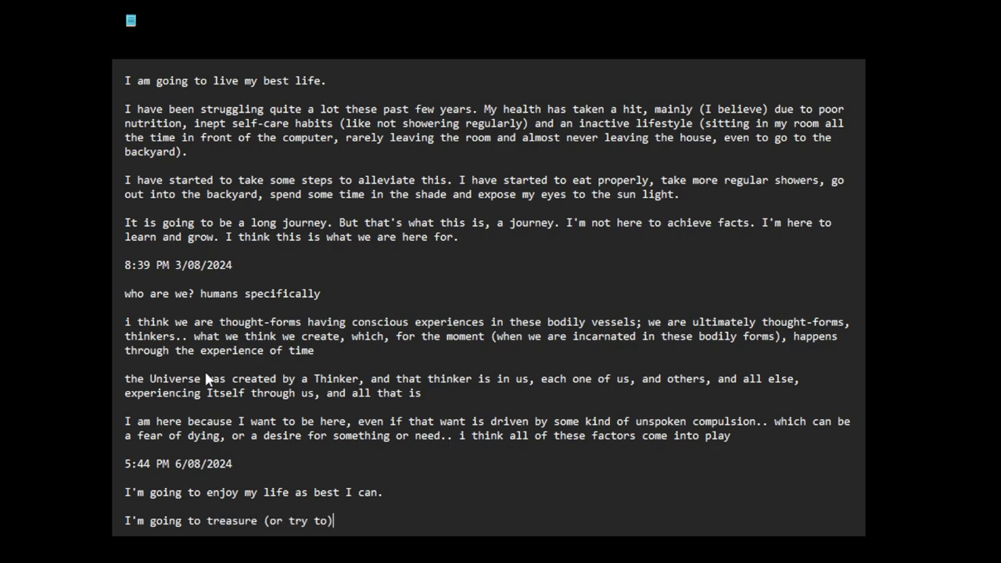
{"action": "type", "text": "ittle moments."}
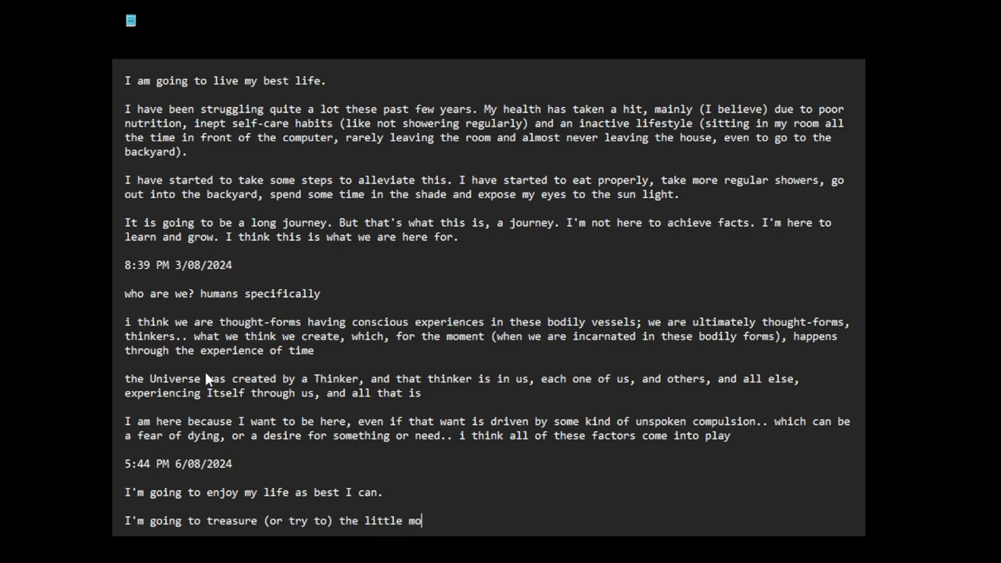
{"action": "key", "text": "Return"}
{"action": "key", "text": "Return"}
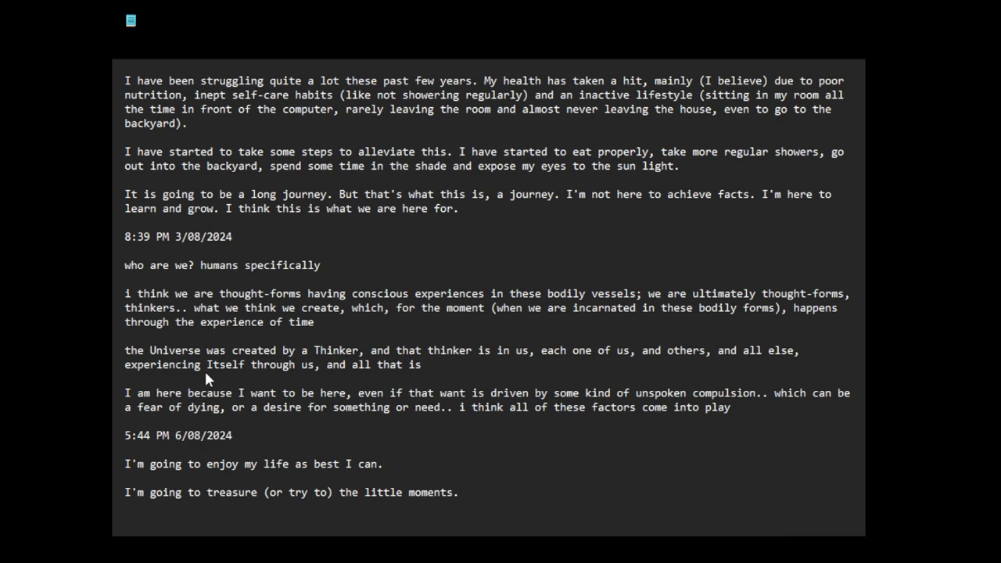
{"action": "left_click", "coordinate": [128, 522]}
Type the resolution 'I'm going to practice gratitude.', correcting typos along the way.
{"action": "type", "text": "I'm fg"}
{"action": "key", "text": "BackSpace"}
{"action": "key", "text": "BackSpace"}
{"action": "type", "text": "goingt"}
{"action": "key", "text": "BackSpace"}
{"action": "type", "text": "to prac"}
{"action": "key", "text": "BackSpace"}
{"action": "key", "text": "BackSpace"}
{"action": "type", "text": "actice gratutide"}
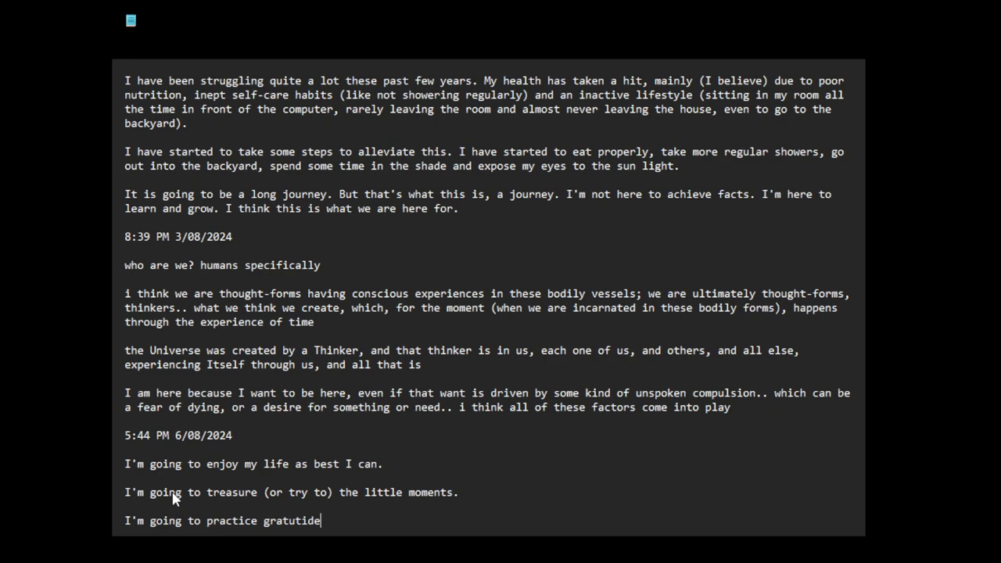
{"action": "type", "text": "."}
{"action": "key", "text": "BackSpace"}
{"action": "key", "text": "BackSpace"}
{"action": "key", "text": "BackSpace"}
{"action": "key", "text": "BackSpace"}
{"action": "key", "text": "BackSpace"}
{"action": "key", "text": "BackSpace"}
{"action": "type", "text": "itude."}
{"action": "key", "text": "Return"}
{"action": "key", "text": "Return"}
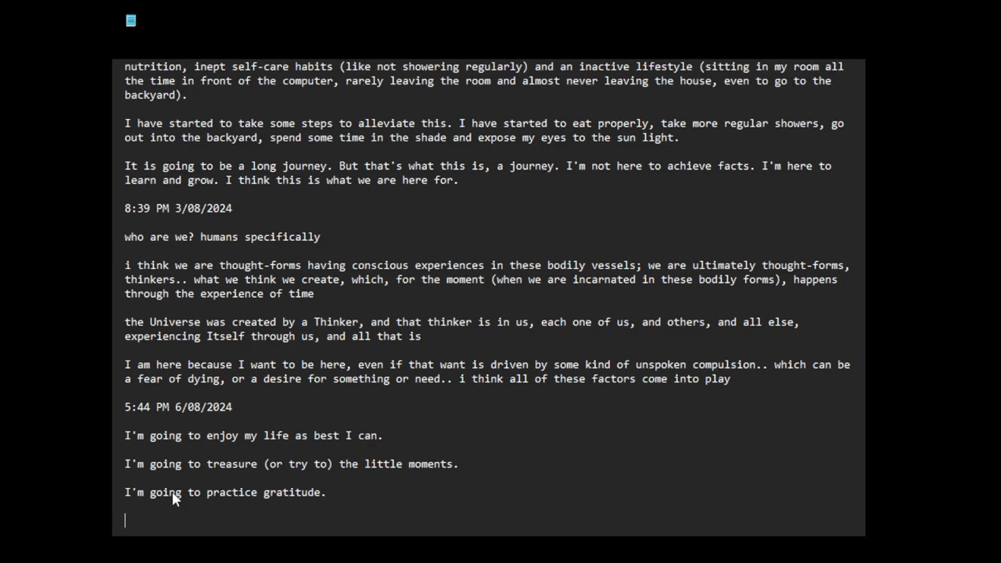
Add the next resolution, 'I'm going to try to be humble.'.
{"action": "type", "text": "I'm going"}
{"action": "key", "text": "BackSpace"}
{"action": "key", "text": "BackSpace"}
{"action": "key", "text": "BackSpace"}
{"action": "key", "text": "BackSpace"}
{"action": "key", "text": "BackSpace"}
{"action": "type", "text": "going to tru"}
{"action": "key", "text": "BackSpace"}
{"action": "type", "text": "y"}
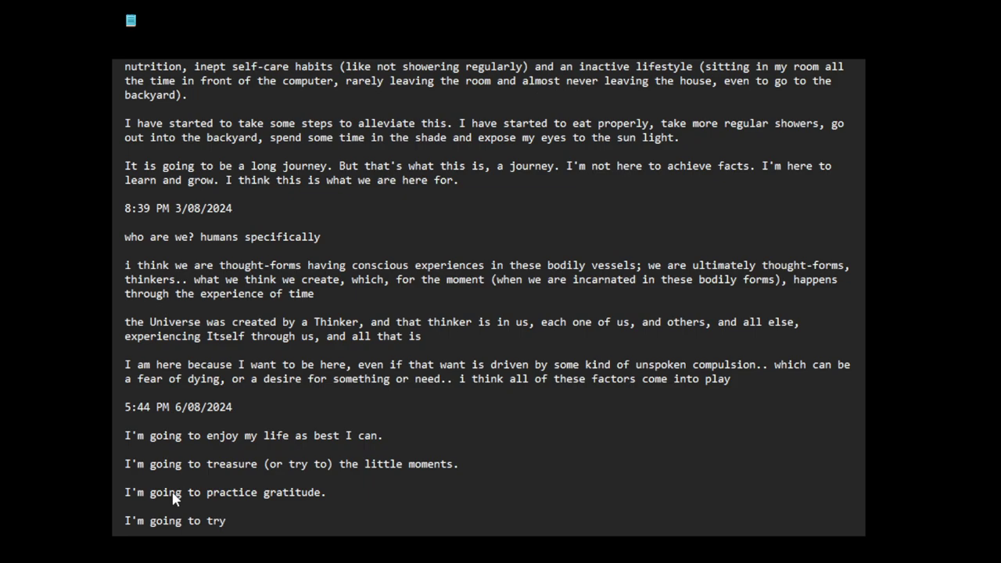
{"action": "type", "text": " to be humble."}
Add the resolution ending '…enjoy by body and the sensations and emotions it provides.', then a blank line.
{"action": "key", "text": "Return"}
{"action": "key", "text": "Return"}
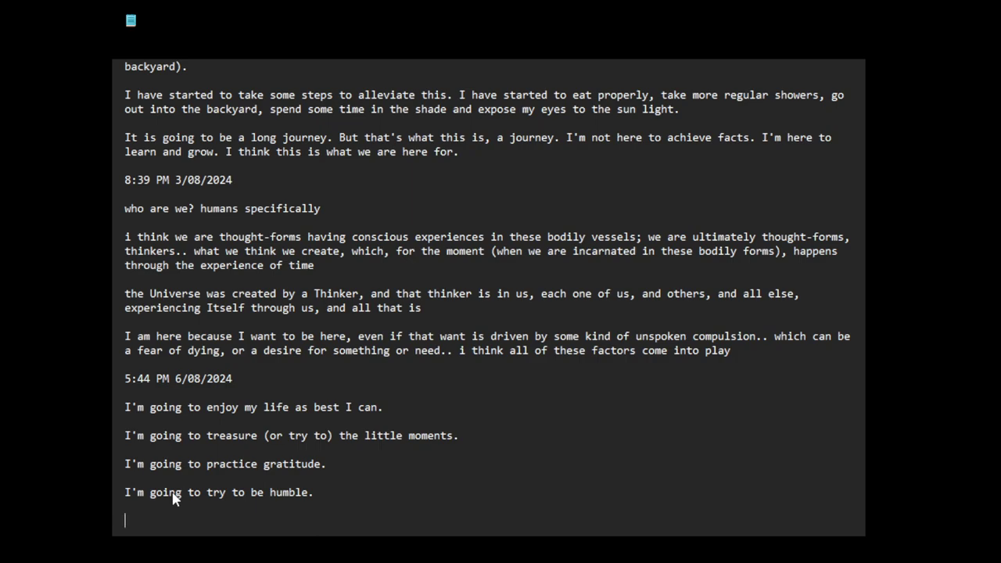
{"action": "type", "text": "I'm going to tryu t"}
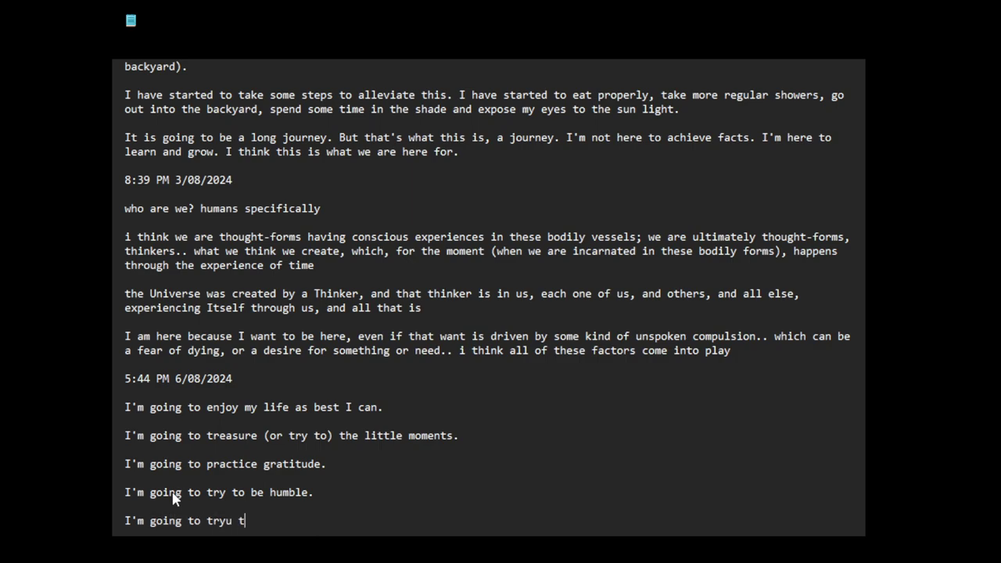
{"action": "key", "text": "BackSpace"}
{"action": "key", "text": "BackSpace"}
{"action": "key", "text": "BackSpace"}
{"action": "type", "text": "to "}
{"action": "type", "text": "enjoy by "}
{"action": "type", "text": "mon"}
{"action": "key", "text": "BackSpace"}
{"action": "key", "text": "BackSpace"}
{"action": "key", "text": "BackSpace"}
{"action": "type", "text": "bo"}
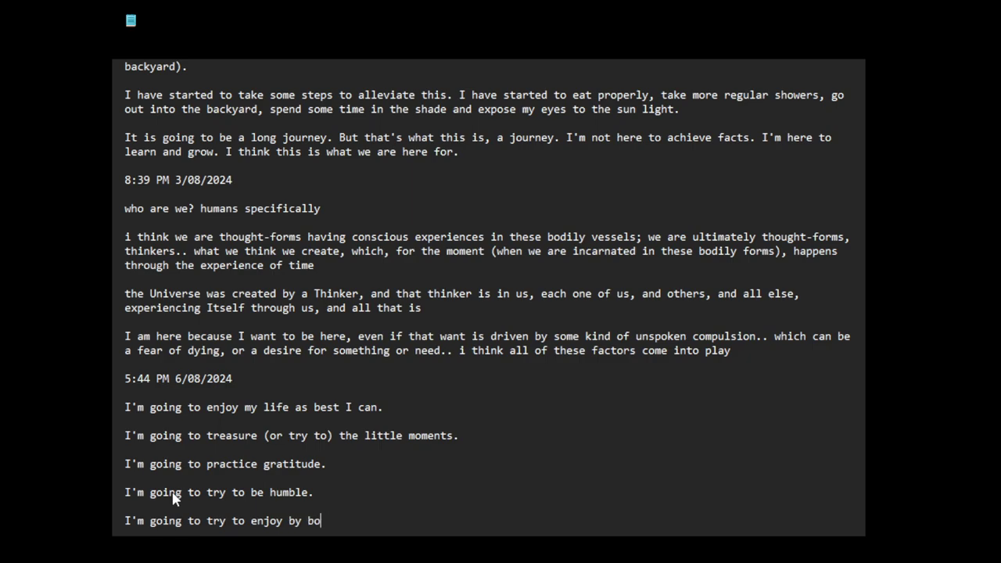
{"action": "type", "text": "dy and the sensations"}
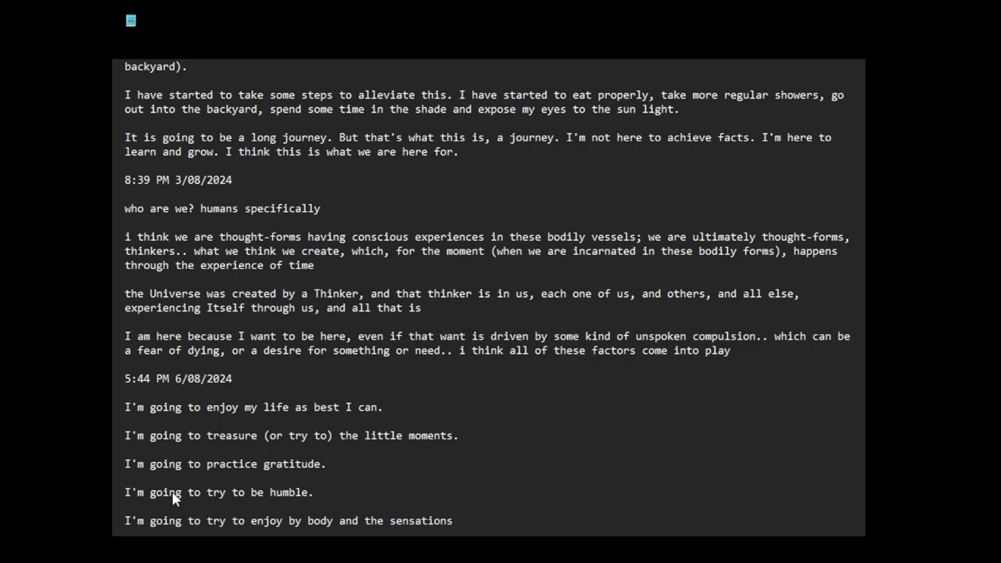
{"action": "type", "text": " and emotions it pro"}
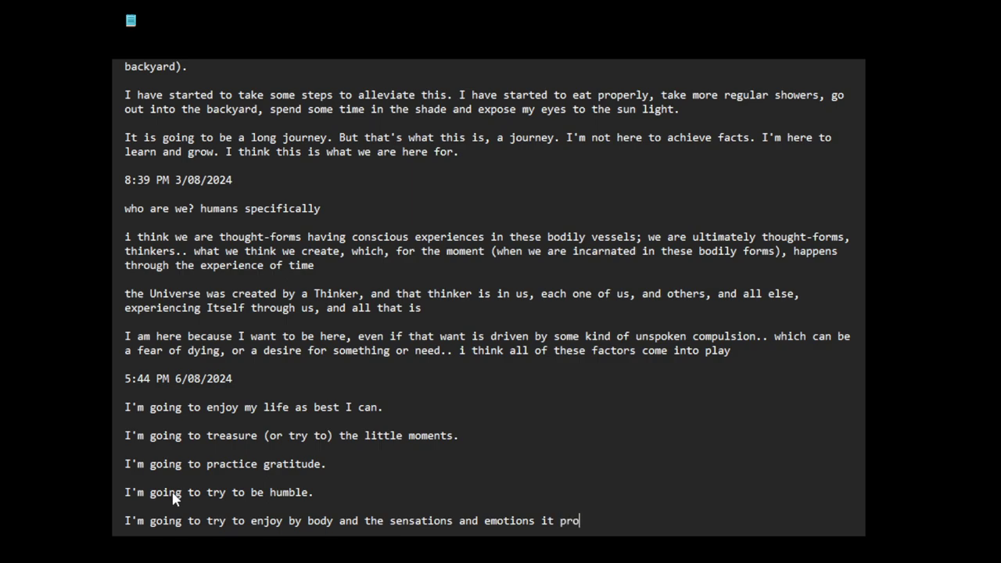
{"action": "type", "text": "vides ."}
{"action": "key", "text": "Return"}
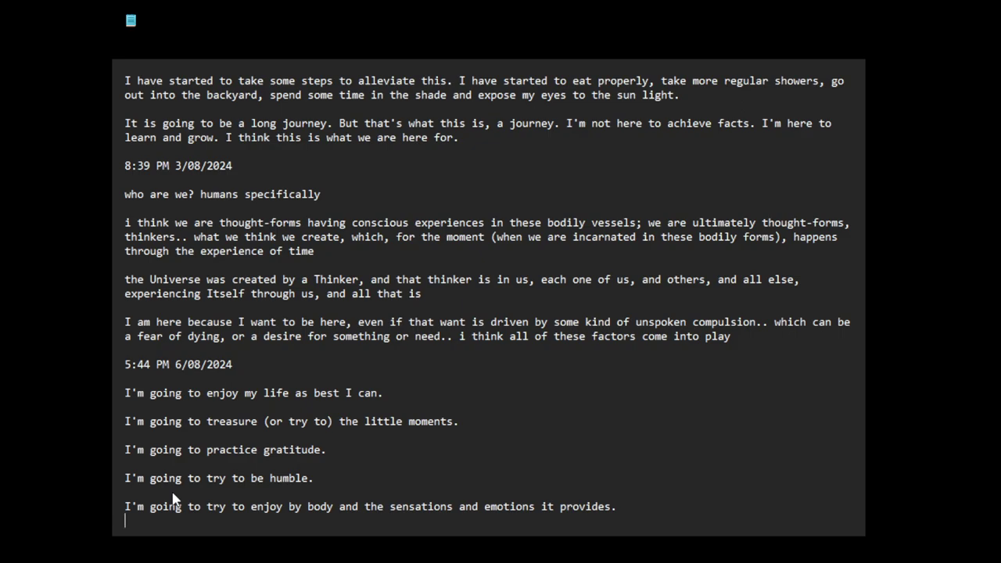